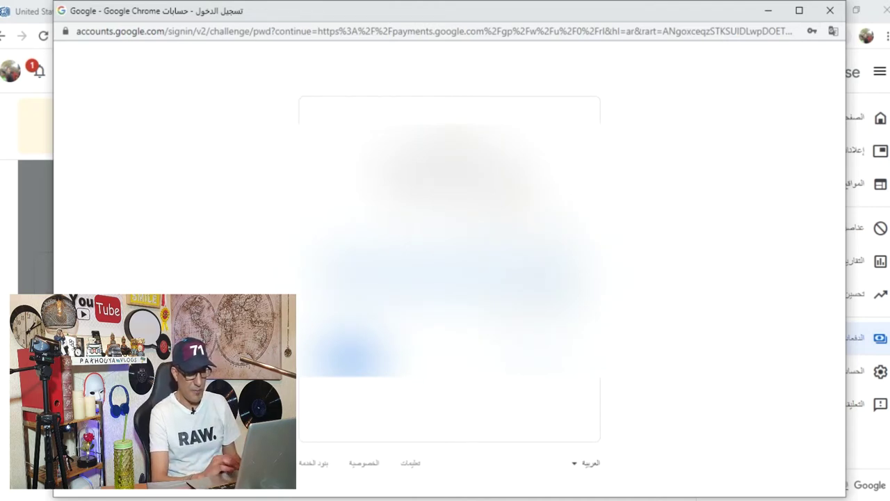
Step: Complete the Google account sign-in and declare an individual account holder who is not a US citizen or resident
{"action": "left_click", "coordinate": [354, 374]}
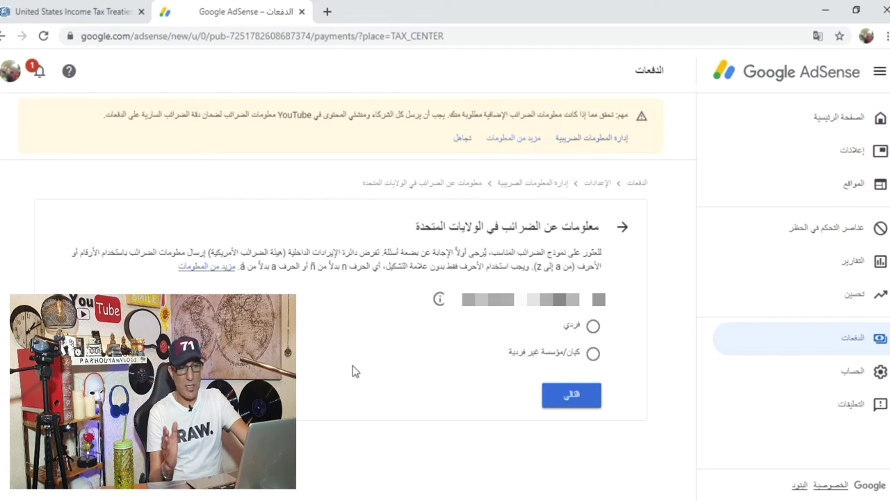
{"action": "left_click", "coordinate": [593, 329]}
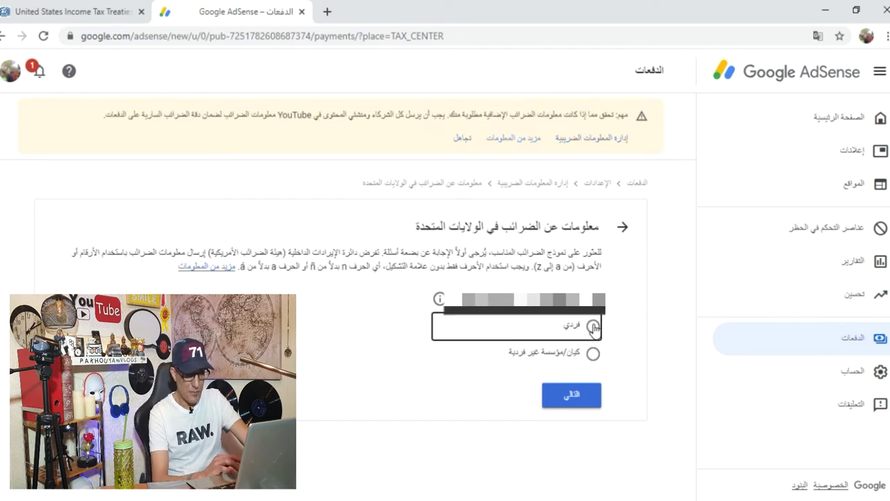
{"action": "left_click", "coordinate": [586, 394]}
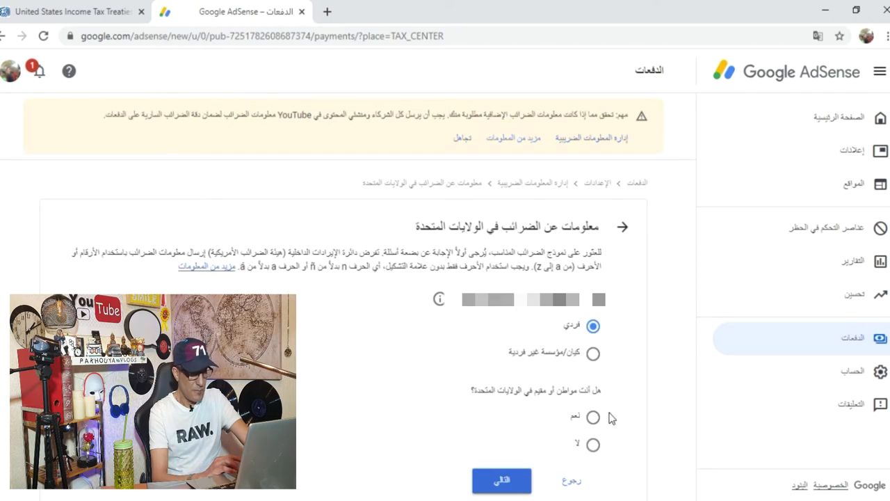
{"action": "left_click", "coordinate": [593, 446]}
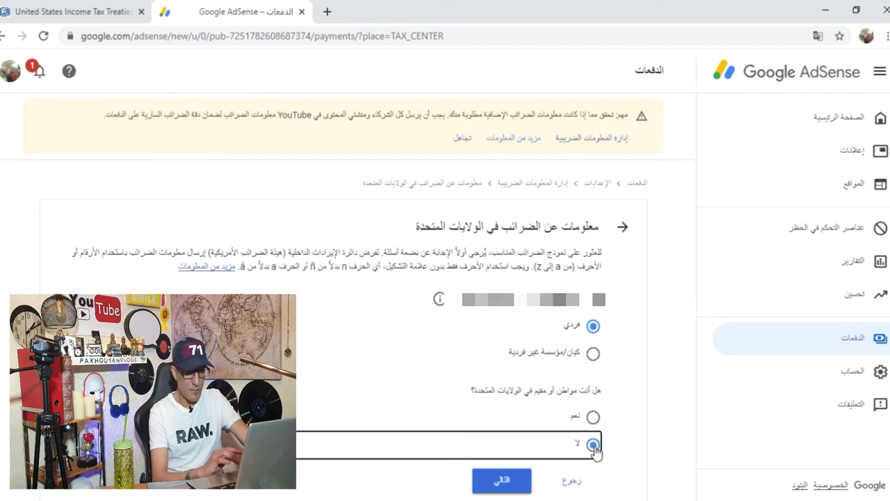
{"action": "left_click", "coordinate": [507, 482]}
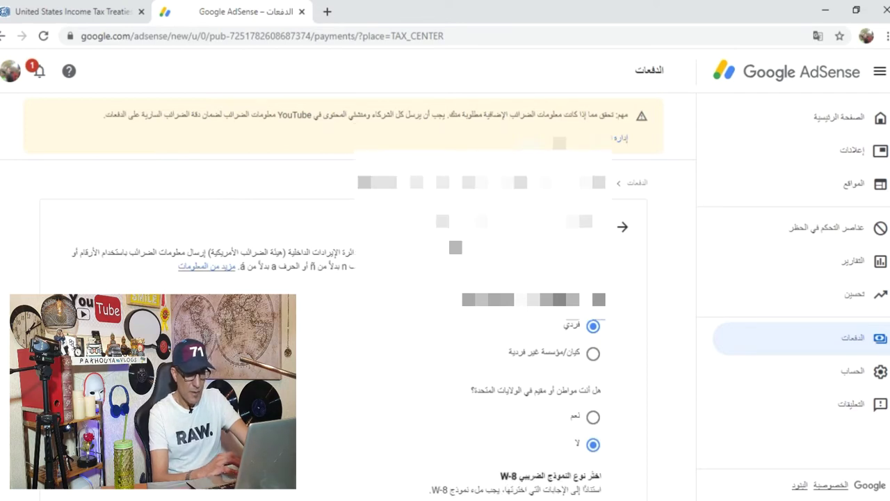
Step: Choose W-8BEN as the W-8 tax form type and start filling in the form
{"action": "scroll", "coordinate": [445, 313], "scroll_direction": "down", "scroll_amount": 3}
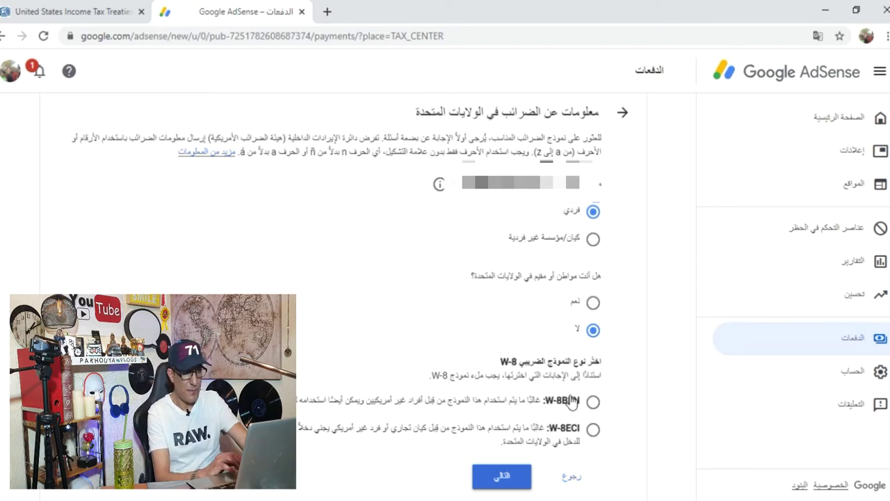
{"action": "left_click", "coordinate": [592, 404]}
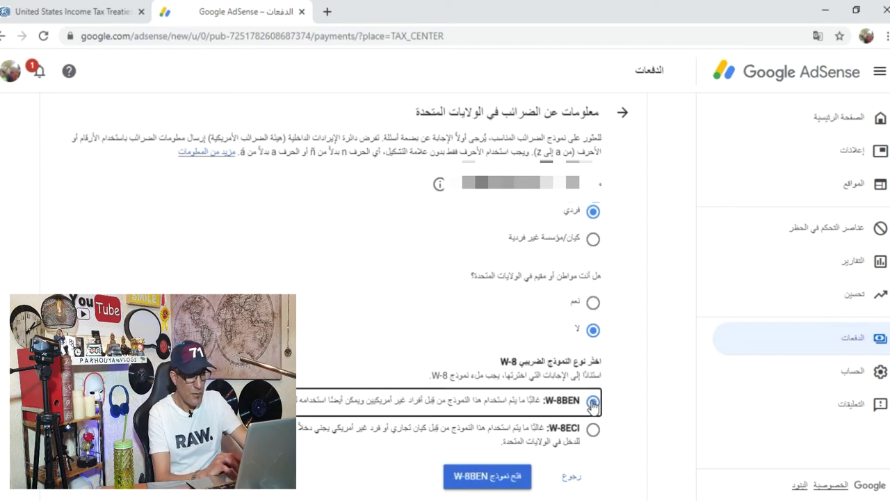
{"action": "left_click", "coordinate": [489, 476]}
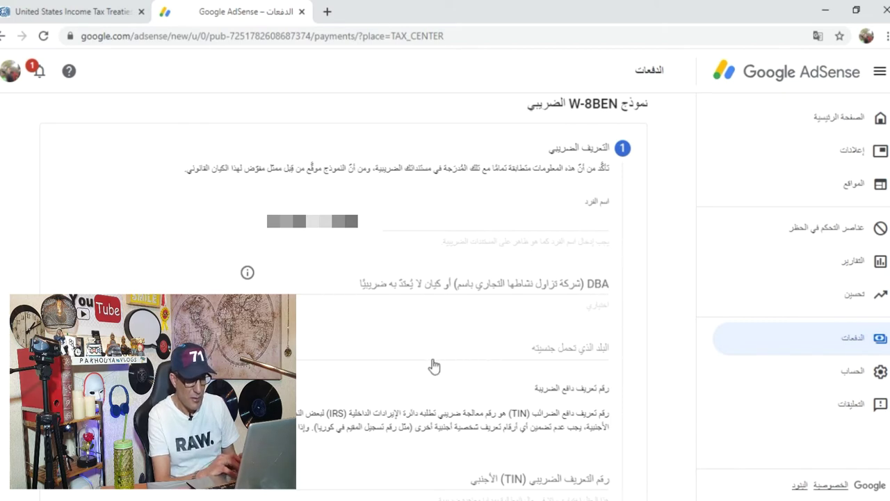
Step: Set the country of citizenship to أروبا in the tax identity section
{"action": "left_click", "coordinate": [308, 353]}
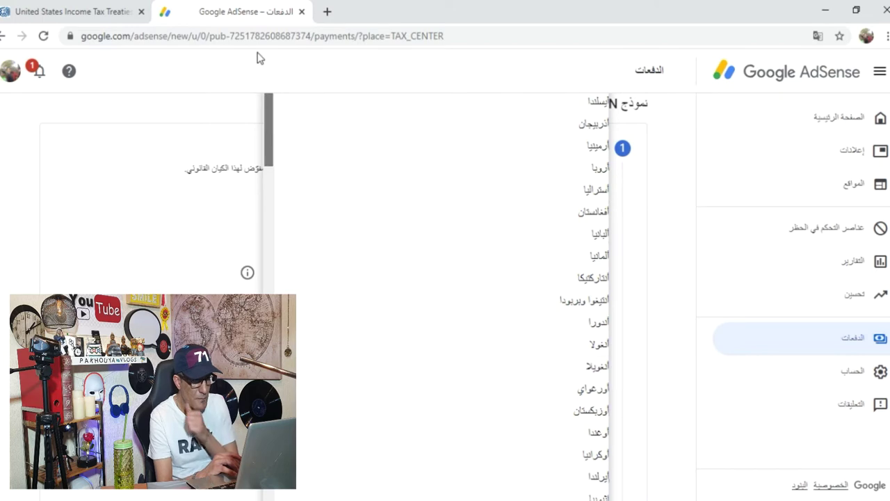
{"action": "key", "text": "Up"}
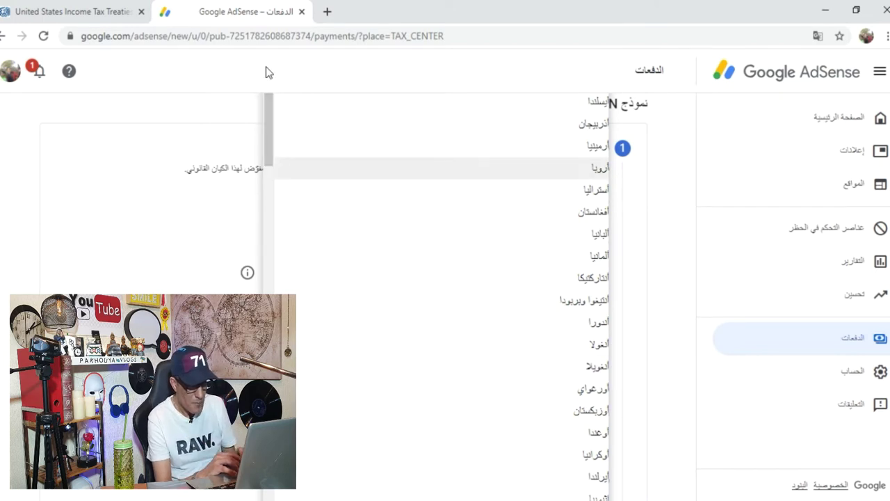
{"action": "left_click", "coordinate": [344, 172]}
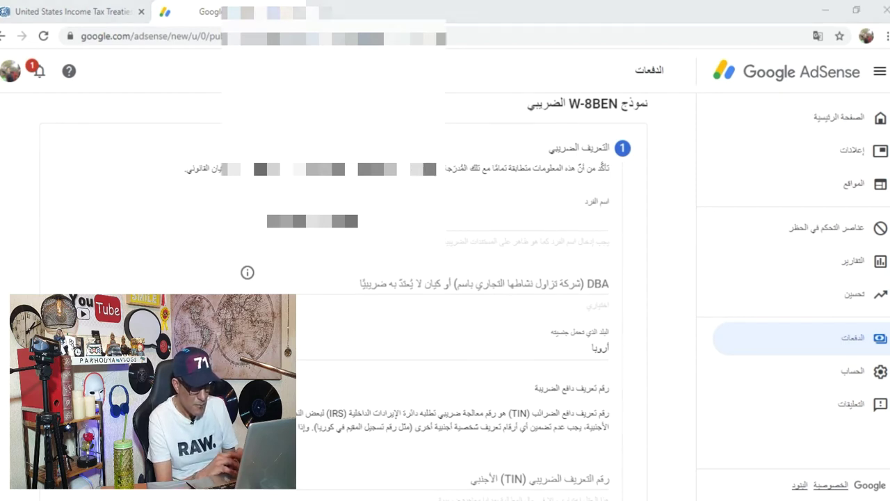
Step: Fill in the foreign taxpayer identification number and continue to the address section
{"action": "scroll", "coordinate": [622, 499], "scroll_direction": "down", "scroll_amount": 3}
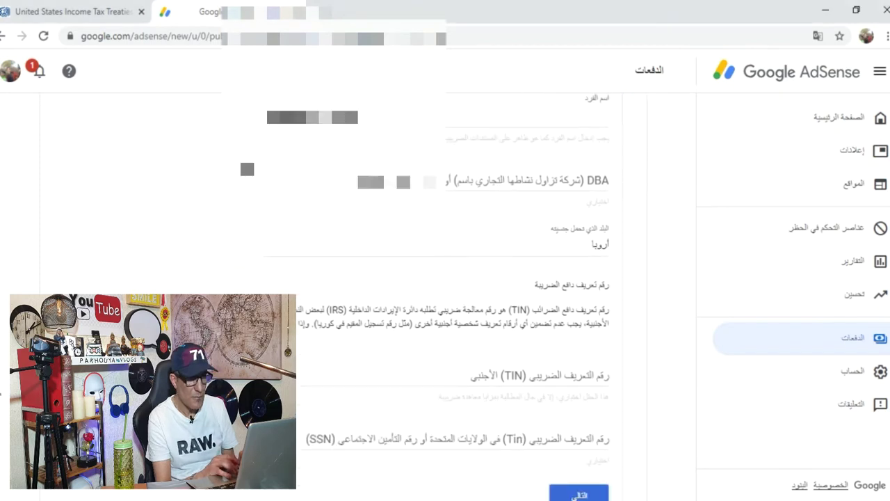
{"action": "scroll", "coordinate": [622, 499], "scroll_direction": "down", "scroll_amount": 3}
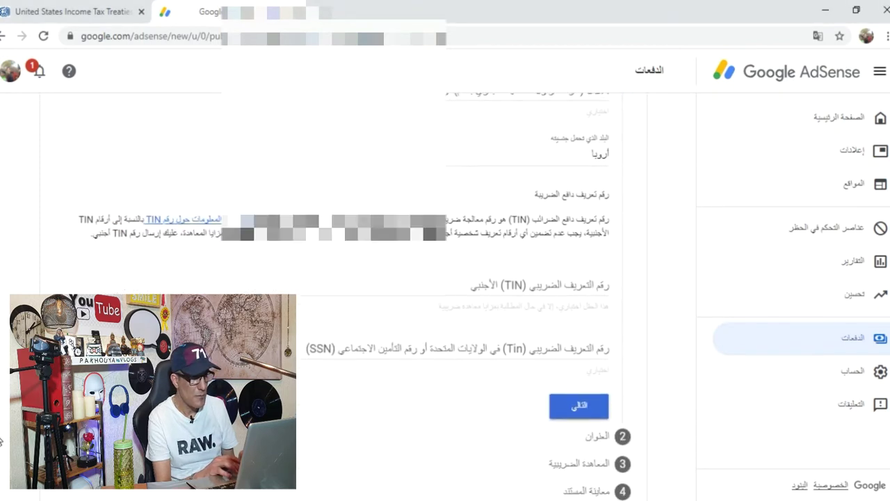
{"action": "scroll", "coordinate": [2, 462], "scroll_direction": "down", "scroll_amount": 1}
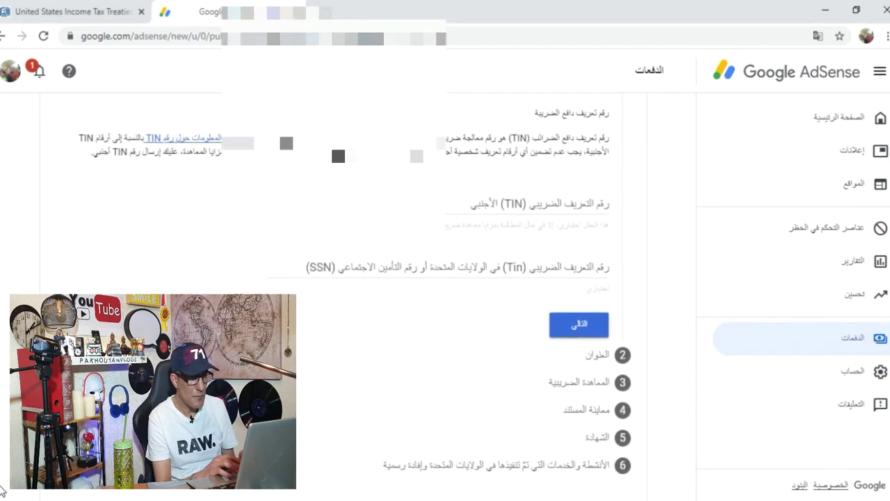
{"action": "left_click", "coordinate": [417, 210]}
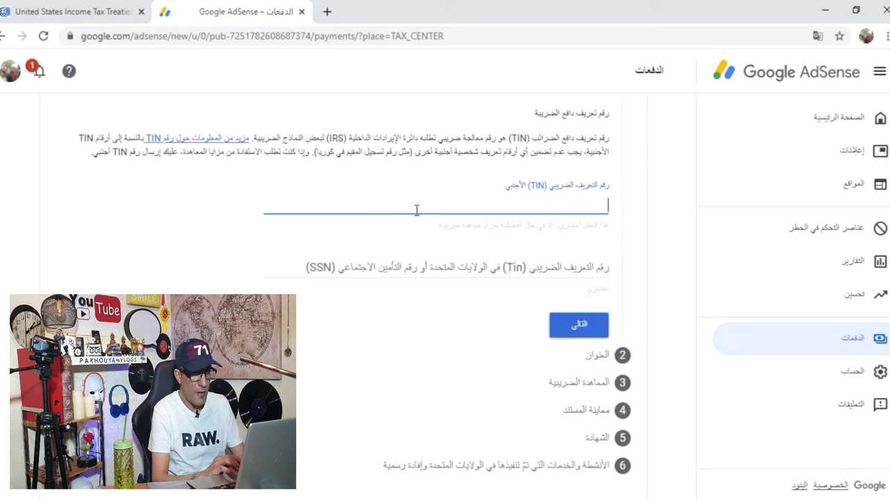
{"action": "key", "text": "ctrl+v"}
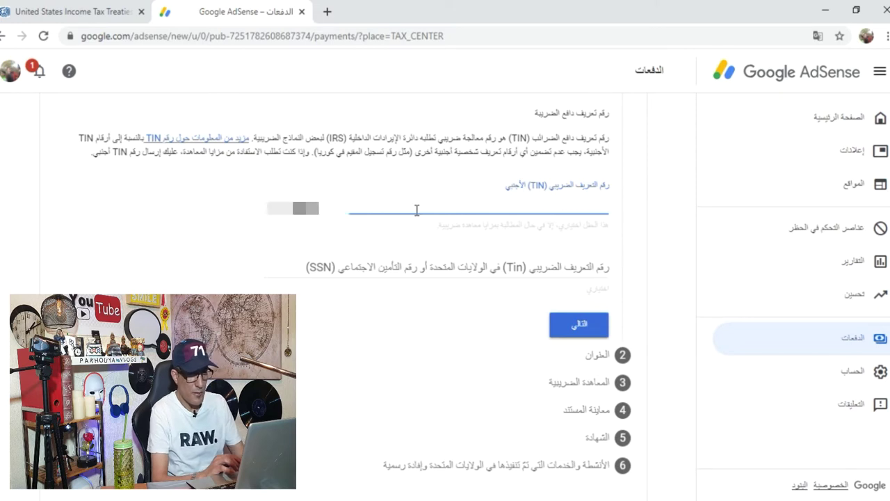
{"action": "left_click", "coordinate": [597, 327]}
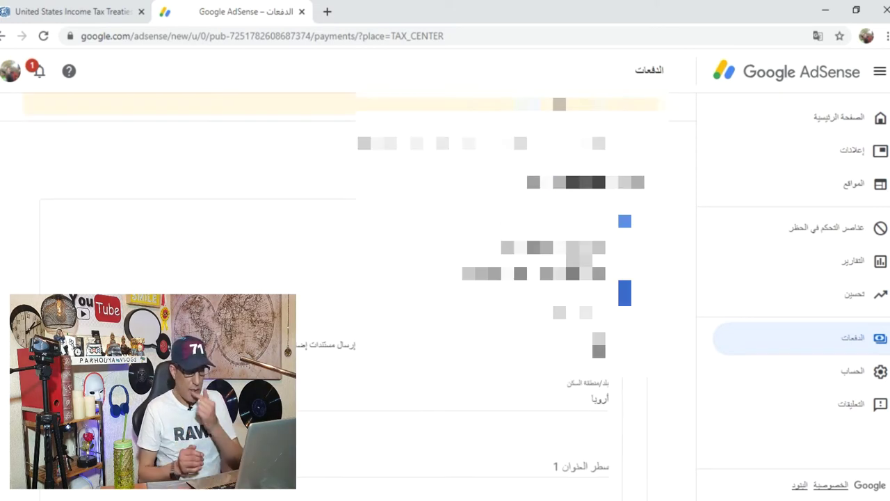
Step: Complete the permanent residence address section and continue to the tax treaty section
{"action": "scroll", "coordinate": [193, 244], "scroll_direction": "down", "scroll_amount": 2}
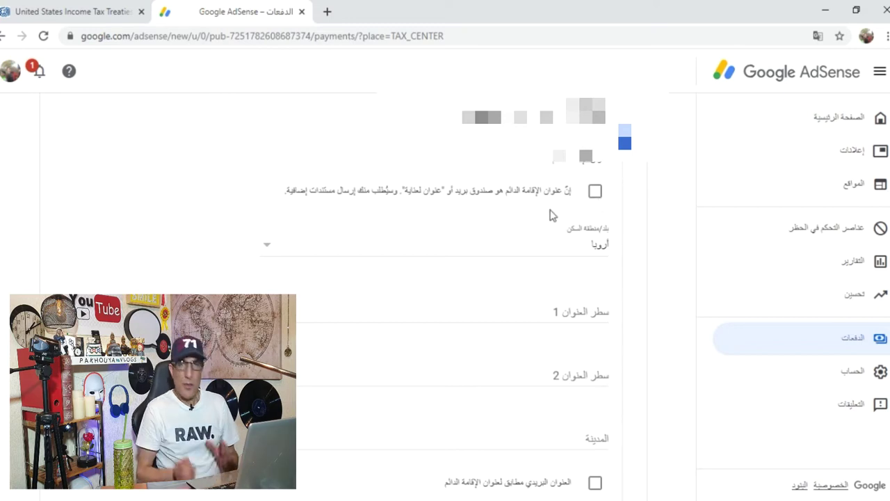
{"action": "left_click", "coordinate": [595, 193]}
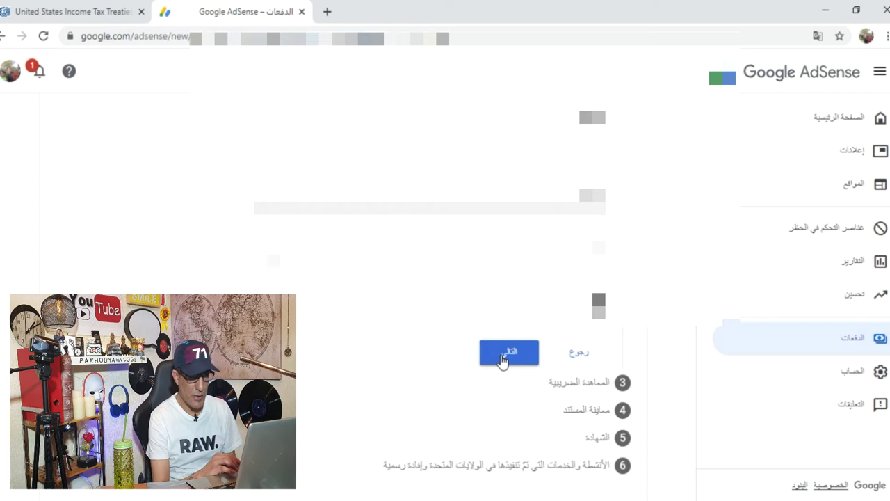
{"action": "left_click", "coordinate": [503, 356]}
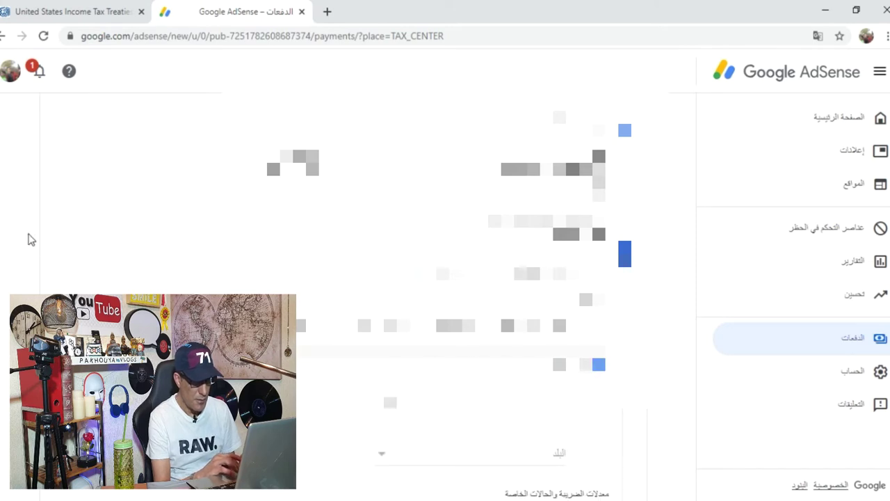
Step: Try to claim tax treaty benefits, checking the treaty country list and marking the Services (such as AdSense) income type
{"action": "scroll", "coordinate": [209, 253], "scroll_direction": "down", "scroll_amount": 2}
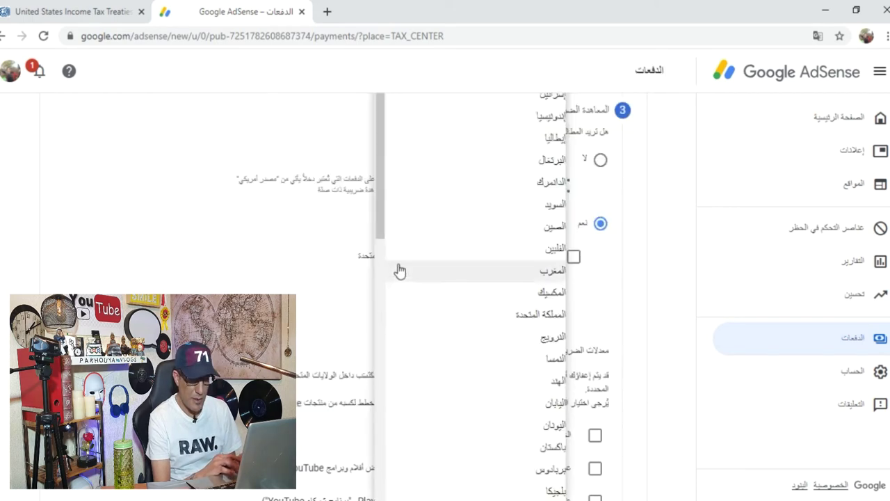
{"action": "left_click_drag", "start_coordinate": [378, 212], "coordinate": [387, 337]}
{"action": "scroll", "coordinate": [330, 327], "scroll_direction": "down", "scroll_amount": 2}
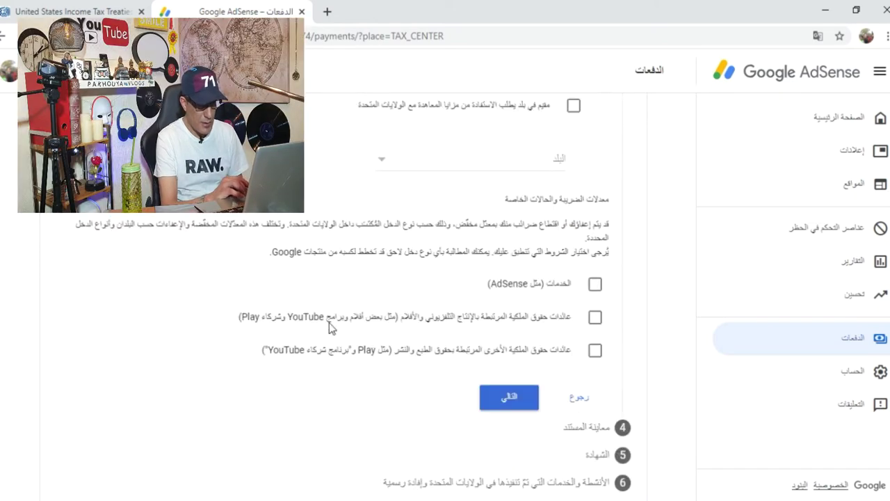
{"action": "left_click", "coordinate": [595, 286]}
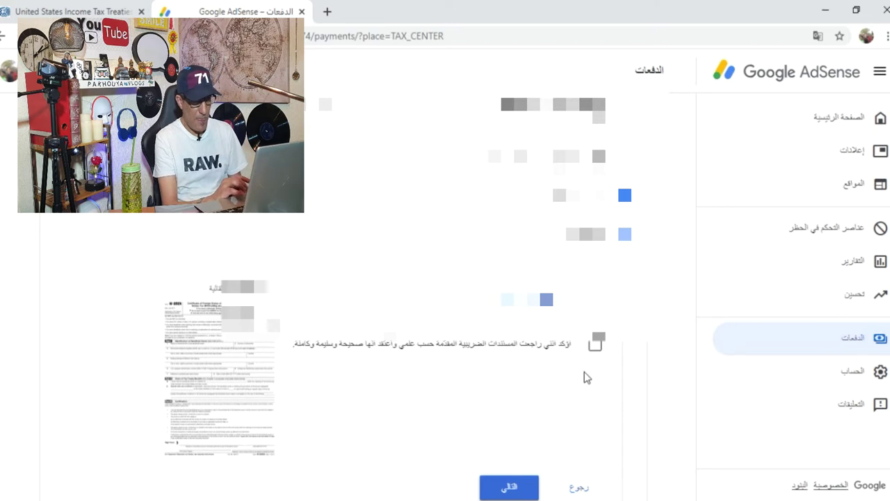
Step: Confirm that the generated W-8BEN tax documents were reviewed and are correct, and continue to the certification
{"action": "left_click", "coordinate": [593, 344]}
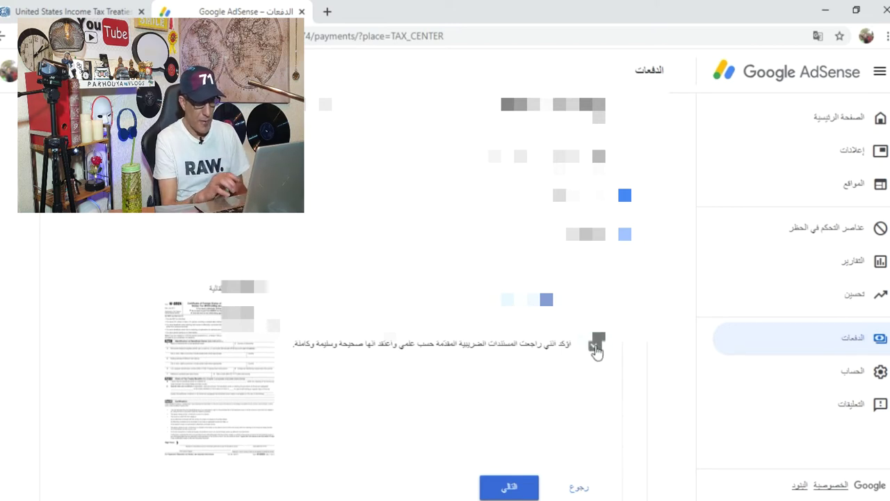
{"action": "left_click", "coordinate": [509, 488]}
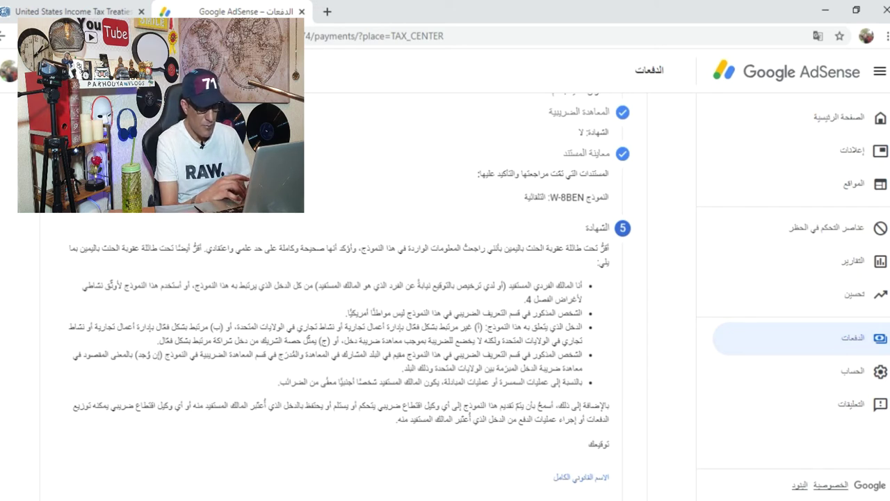
Step: Sign the certification with the full legal name, confirm signing on one's own behalf, and continue to the last section
{"action": "key", "text": "alt+Tab"}
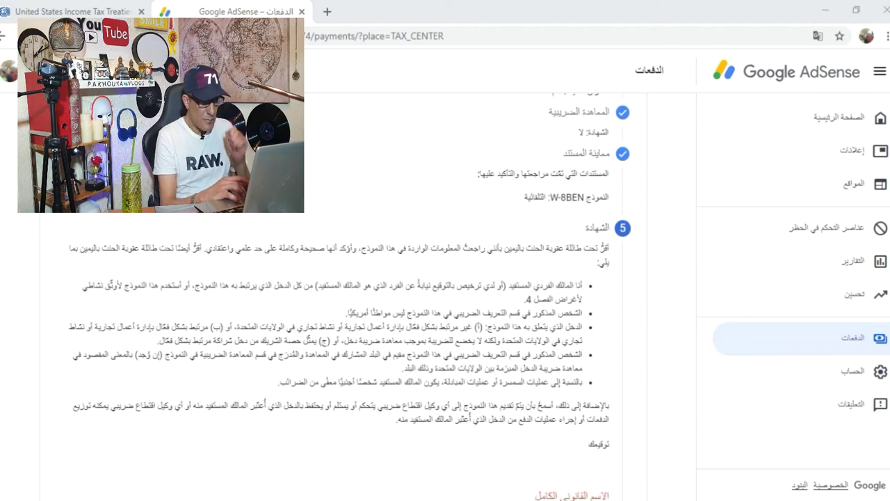
{"action": "key", "text": "alt+Tab"}
{"action": "scroll", "coordinate": [348, 299], "scroll_direction": "down", "scroll_amount": 3}
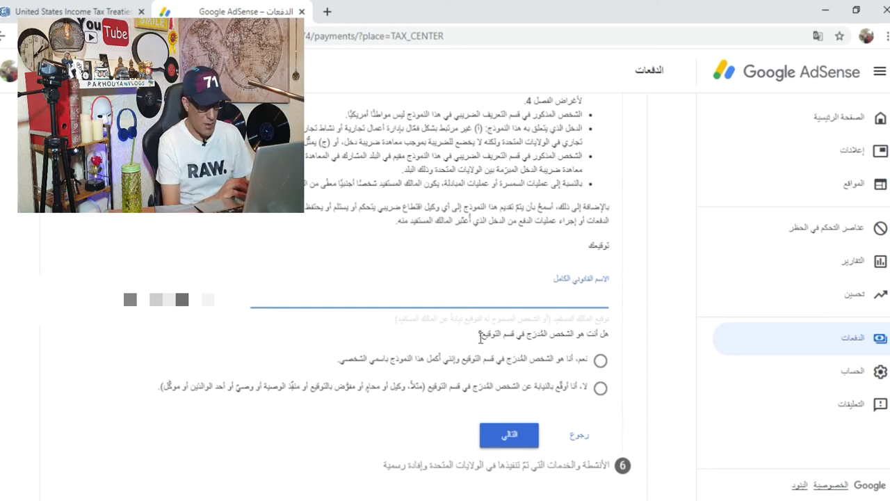
{"action": "left_click", "coordinate": [600, 362]}
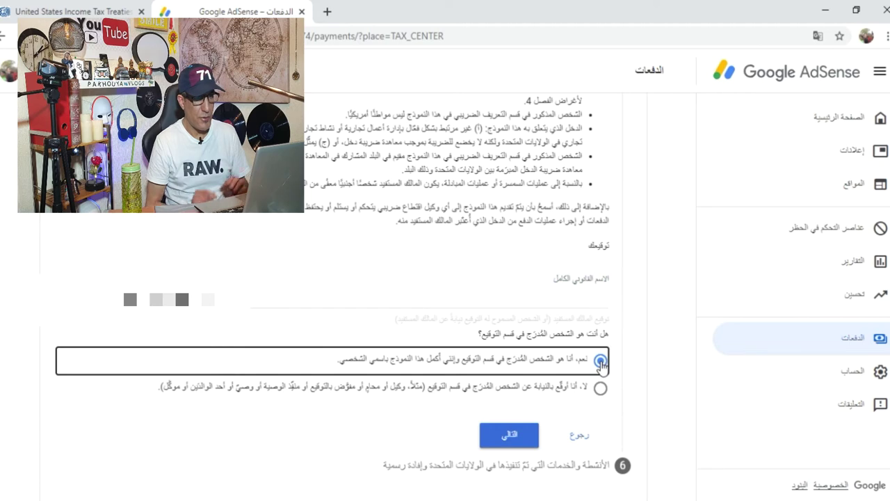
{"action": "left_click", "coordinate": [513, 436]}
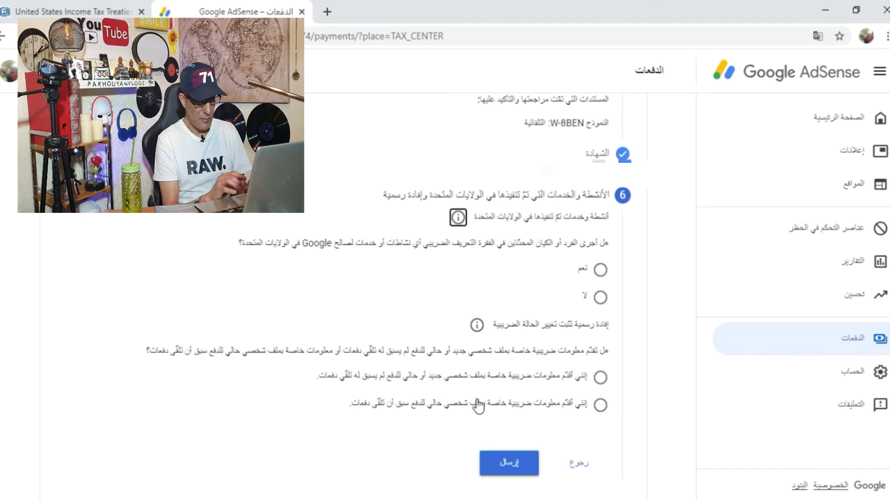
Step: Answer No to activities performed in the United States and certify that services for Google are performed only outside it
{"action": "left_click", "coordinate": [600, 297]}
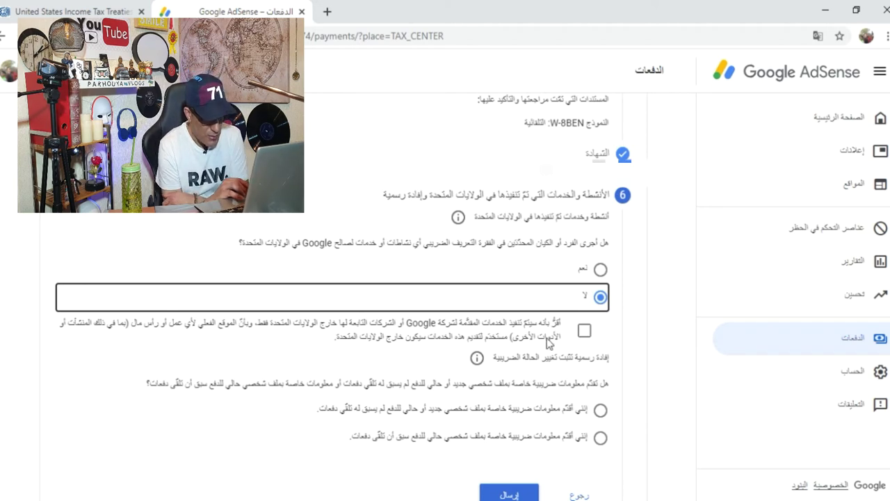
{"action": "left_click", "coordinate": [586, 334]}
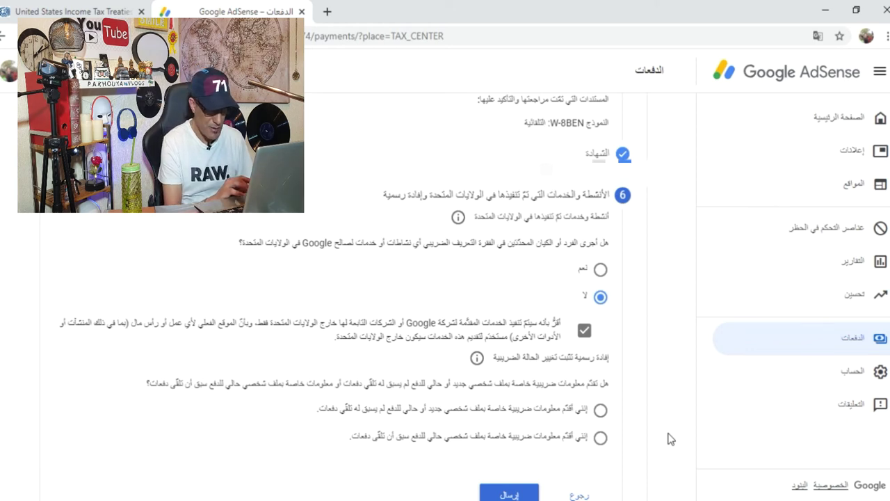
Step: Declare a new or existing payments profile that has not received payments, and submit the tax form
{"action": "left_click", "coordinate": [600, 412]}
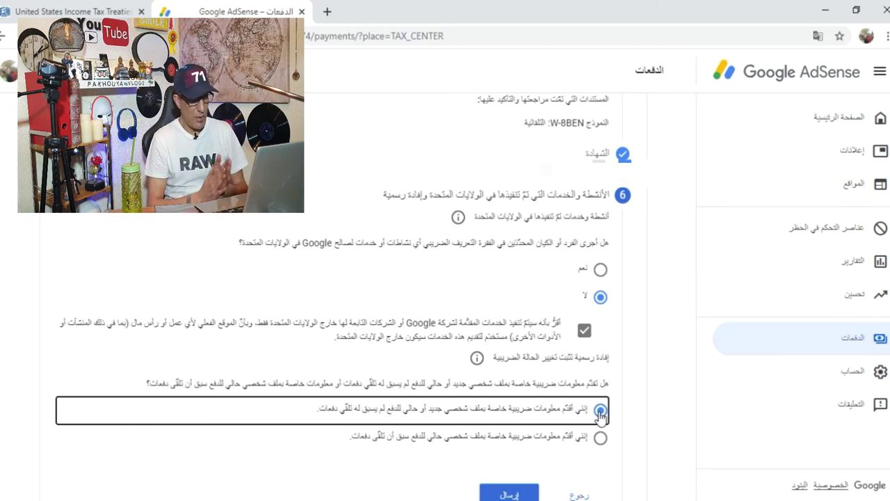
{"action": "left_click", "coordinate": [526, 494]}
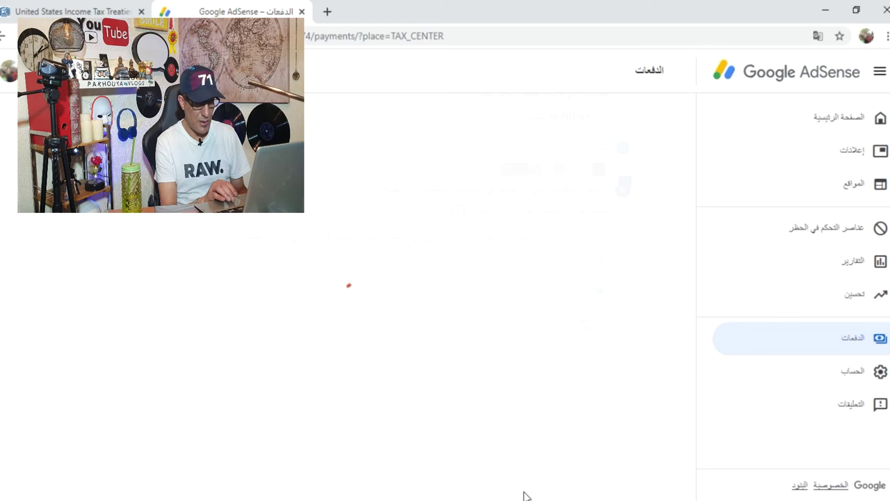
{"action": "left_click", "coordinate": [526, 496]}
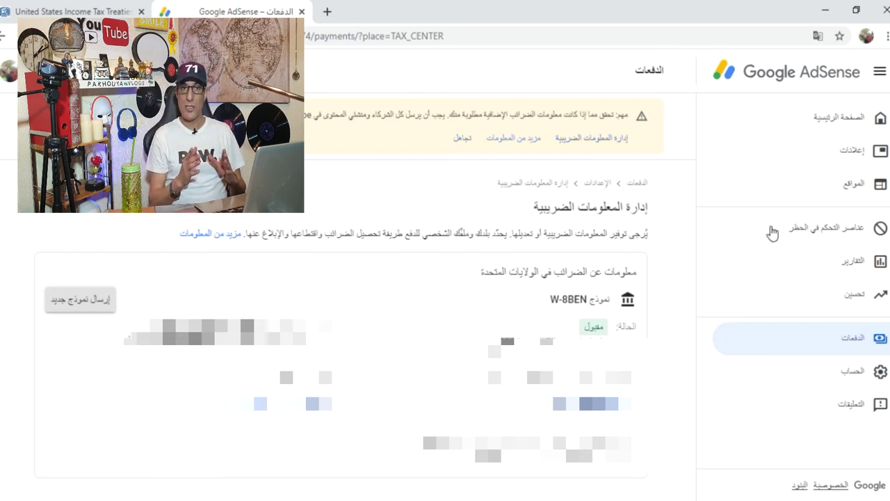
Step: Switch to the IRS United States Income Tax Treaties page and look through the alphabetical list of treaty countries
{"action": "left_click", "coordinate": [99, 12]}
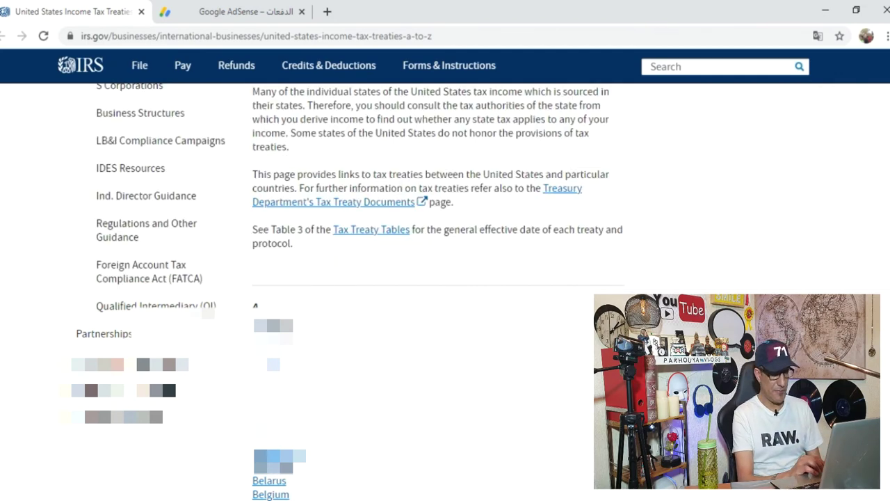
{"action": "scroll", "coordinate": [438, 292], "scroll_direction": "down", "scroll_amount": 7}
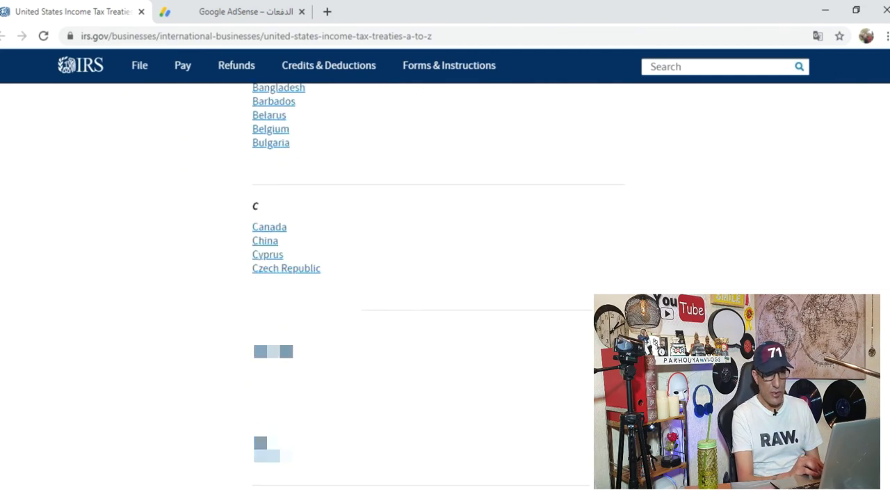
{"action": "scroll", "coordinate": [439, 292], "scroll_direction": "down", "scroll_amount": 4}
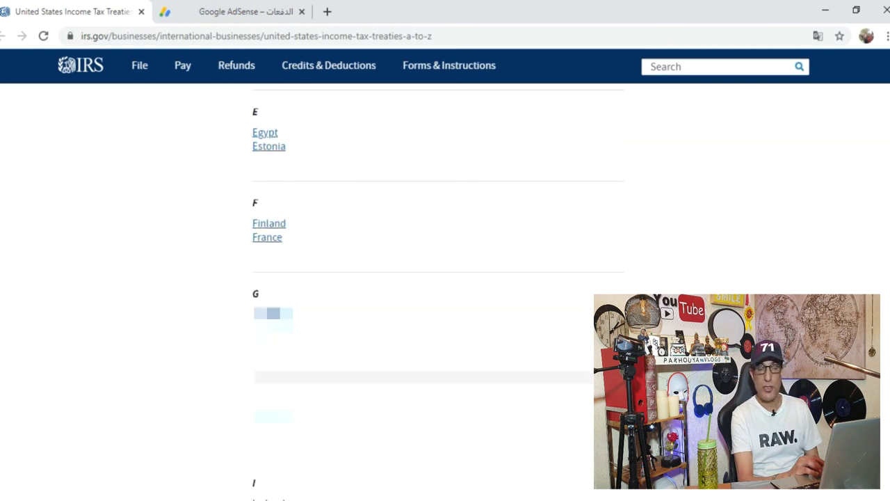
{"action": "scroll", "coordinate": [438, 292], "scroll_direction": "down", "scroll_amount": 5}
{"action": "scroll", "coordinate": [439, 293], "scroll_direction": "down", "scroll_amount": 4}
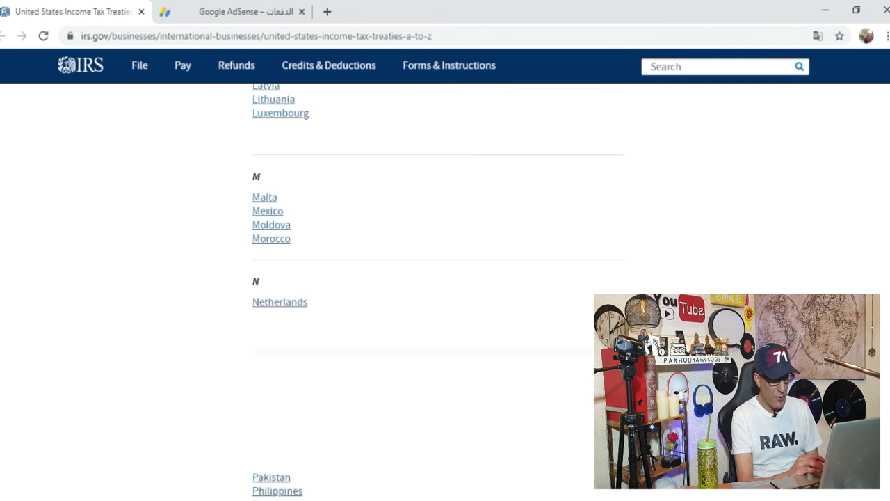